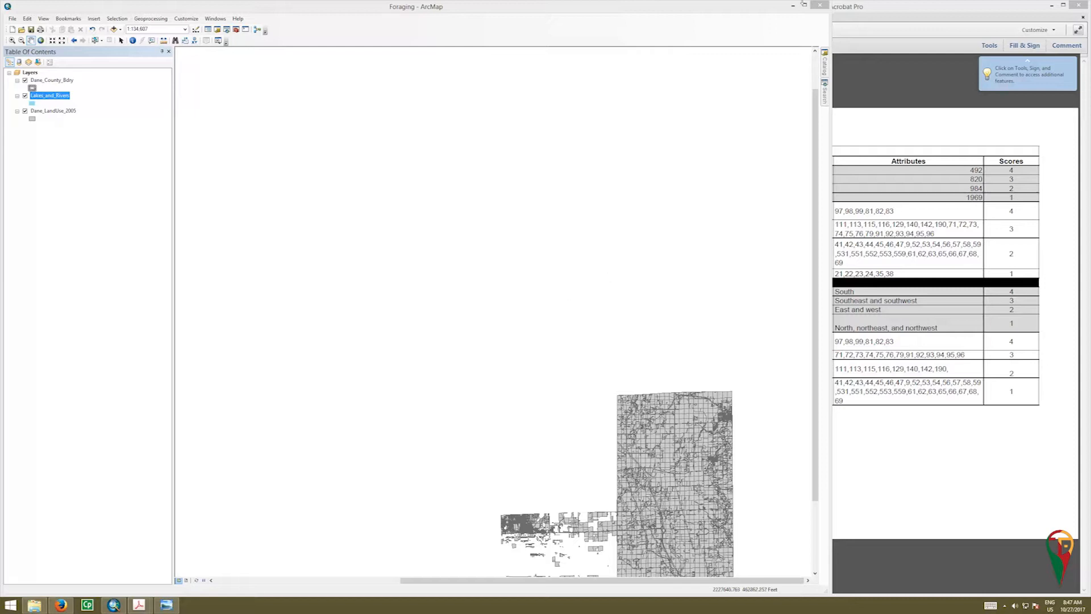
Step: Hide the Dane_LandUse_2005 layer and zoom the map to the extent of the Dane_County_Bdry layer
click(894, 8)
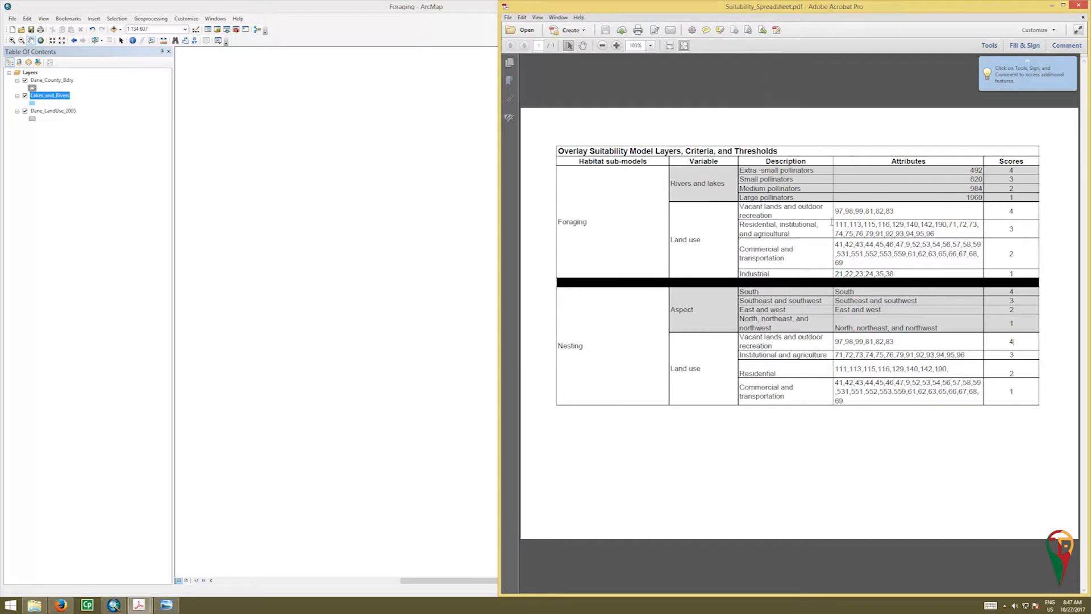
double_click(353, 11)
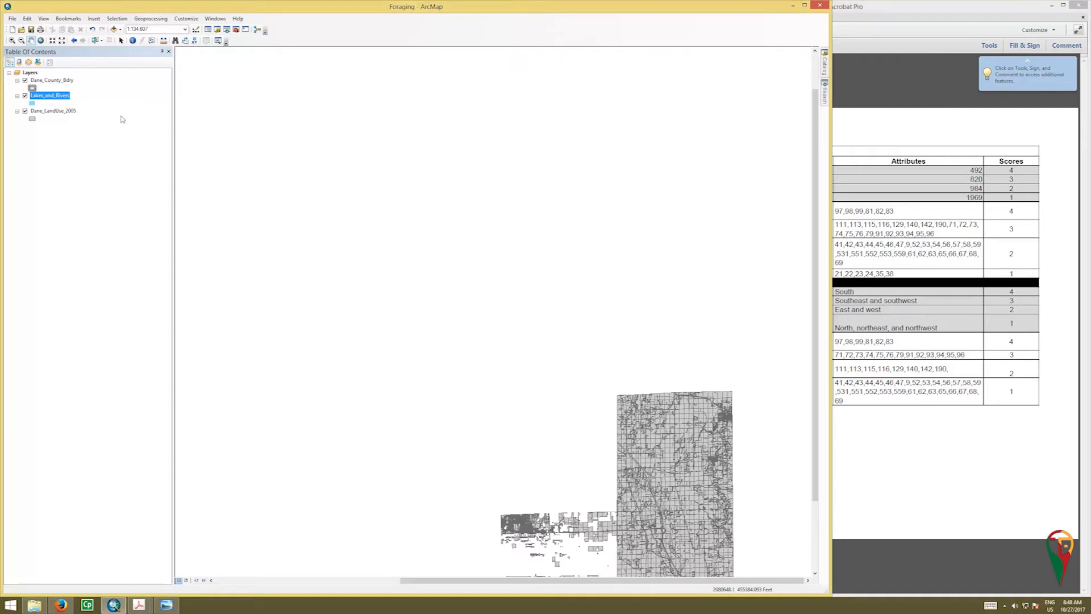
click(25, 111)
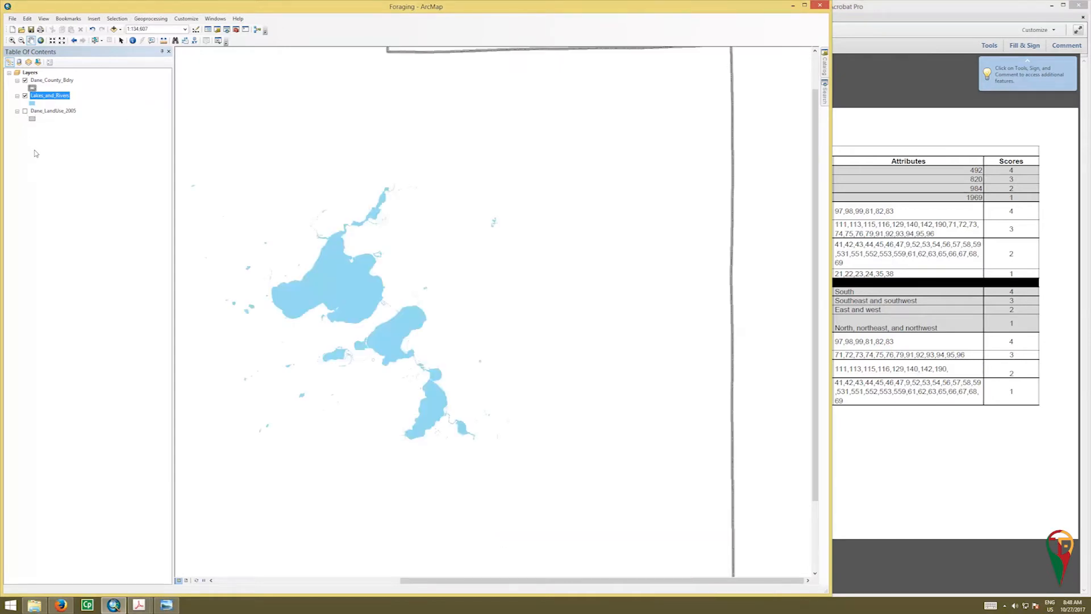
right_click(51, 84)
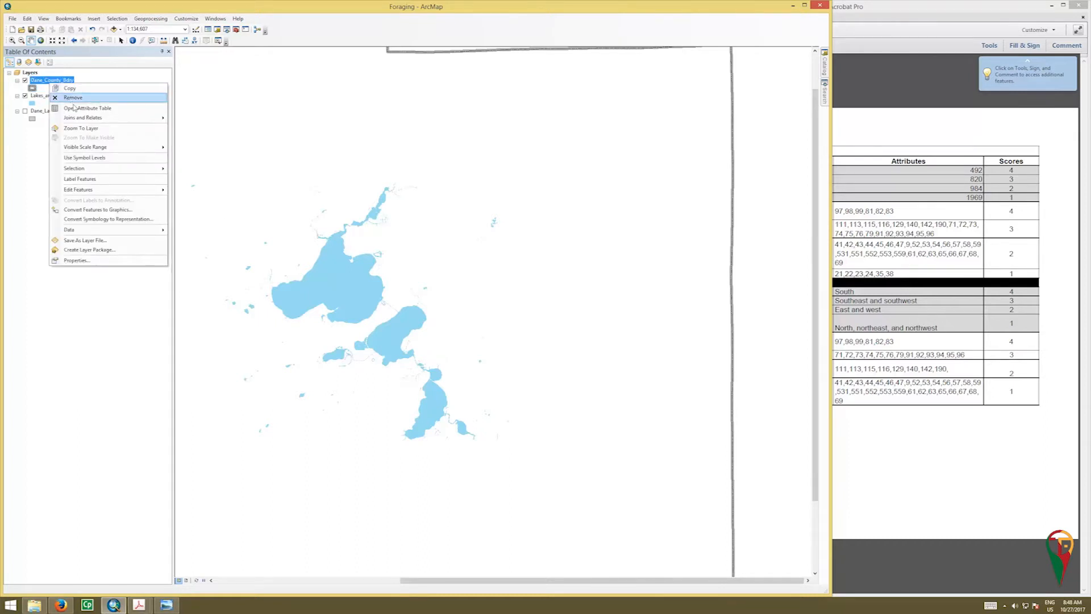
click(86, 130)
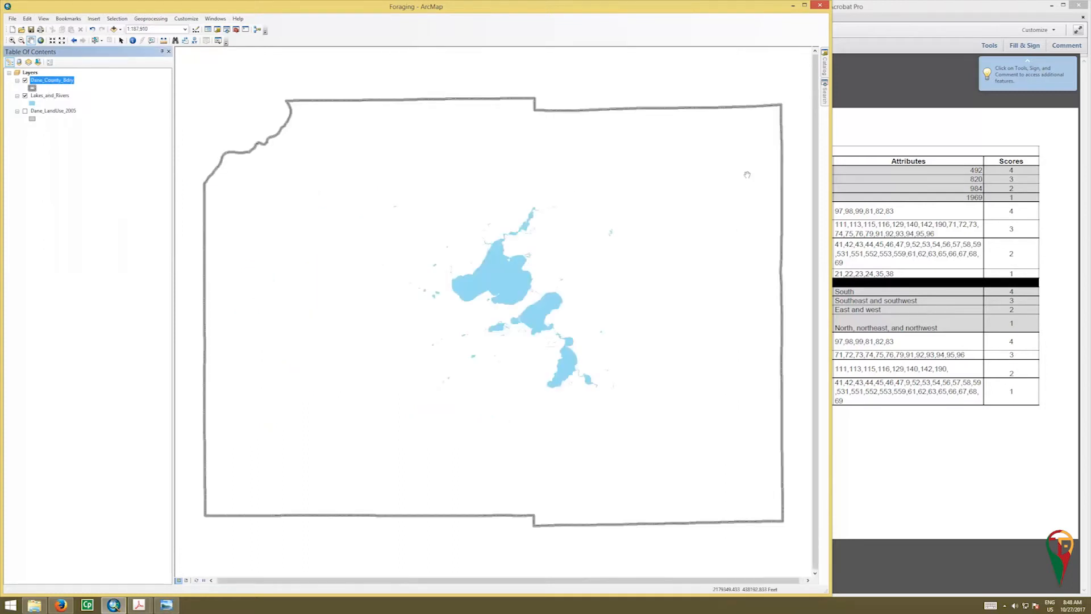
click(90, 151)
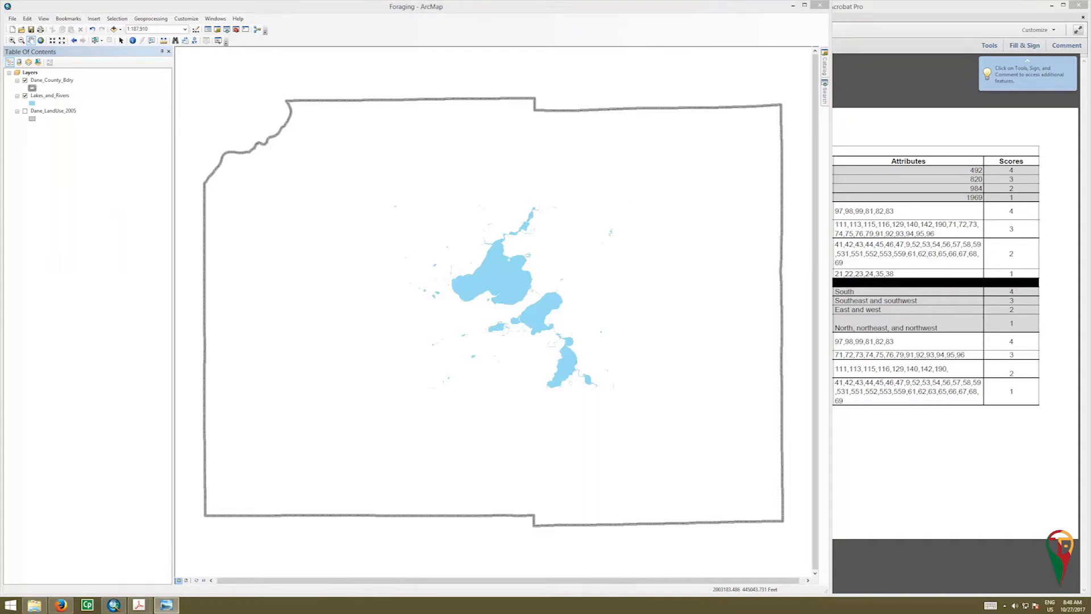
click(342, 25)
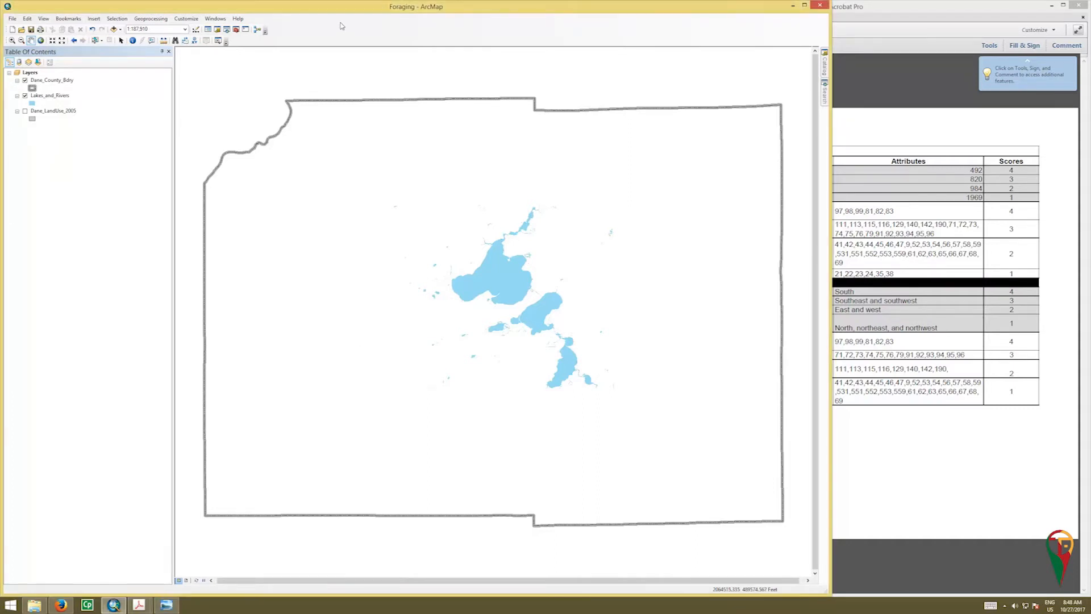
Step: Open ArcToolbox and place its window over the eastern part of the county map
click(150, 19)
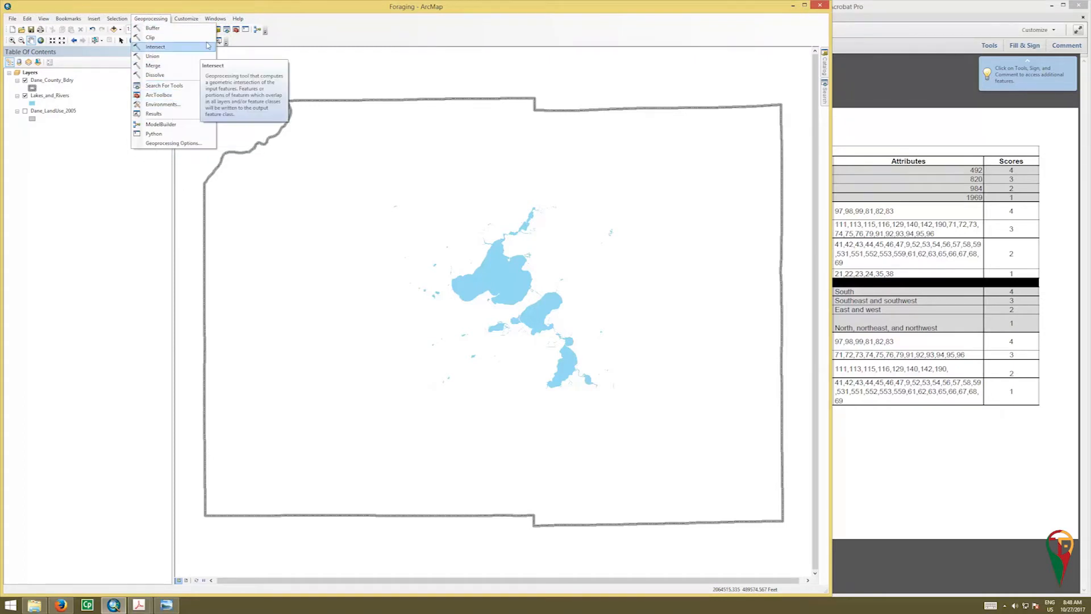
click(412, 28)
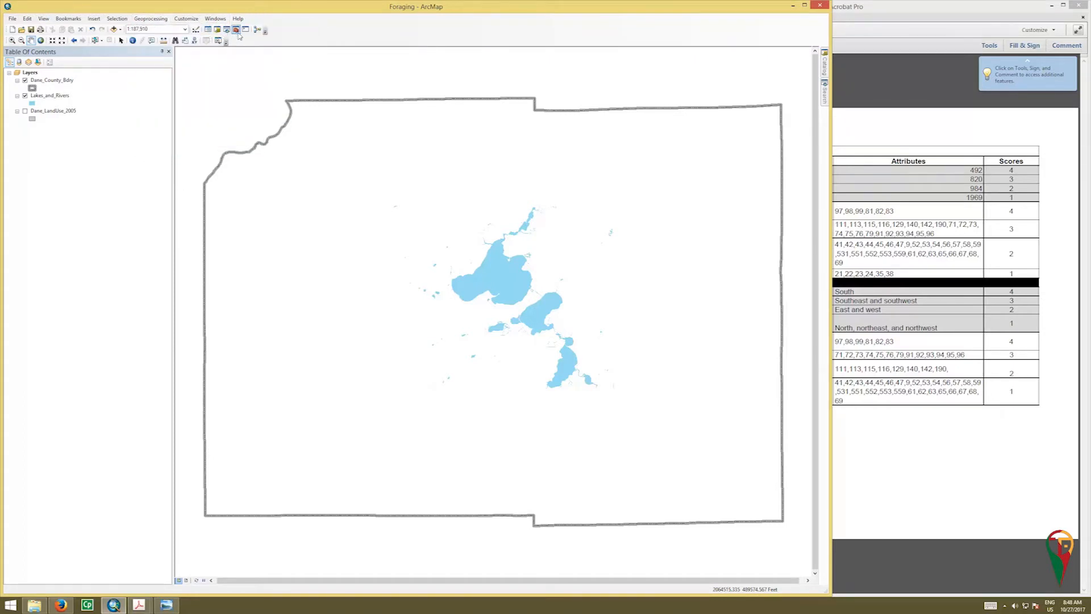
click(235, 30)
drag(421, 183, 729, 164)
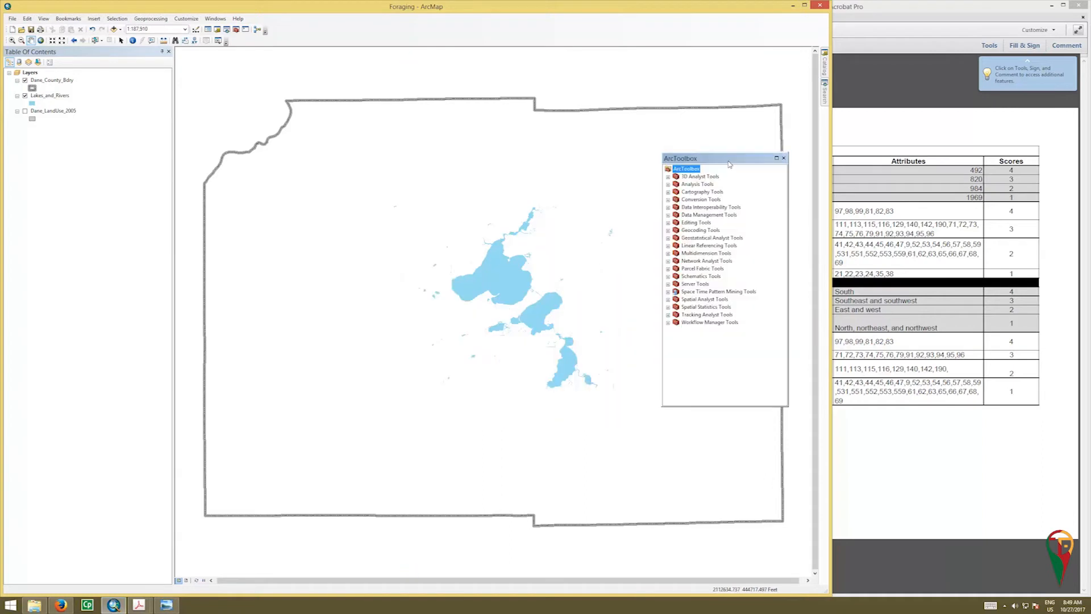
Step: Enable the 3D Analyst extension in the list of available extensions
click(189, 20)
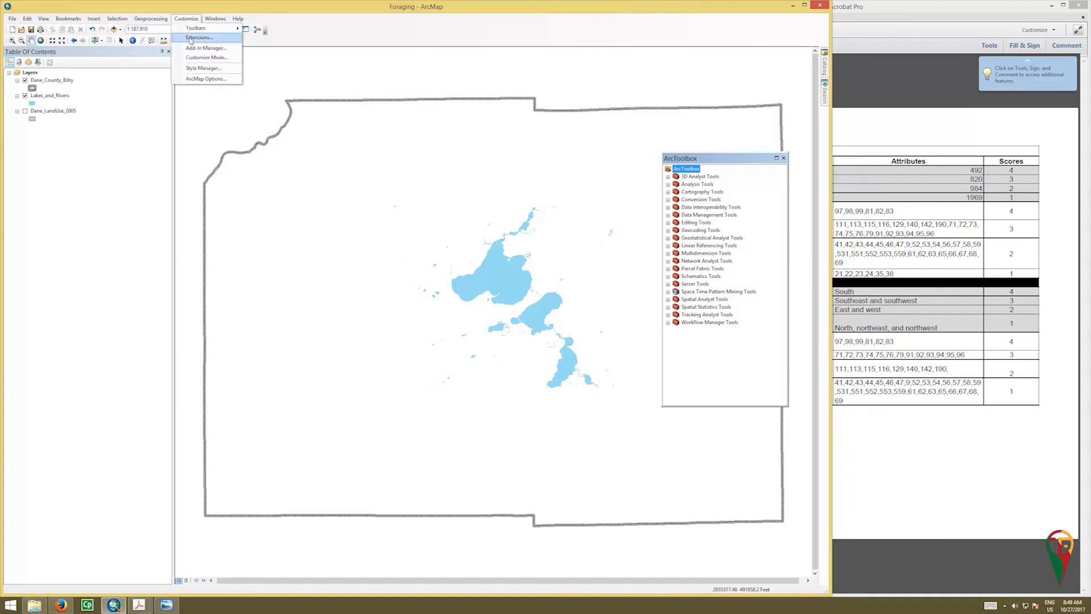
click(191, 38)
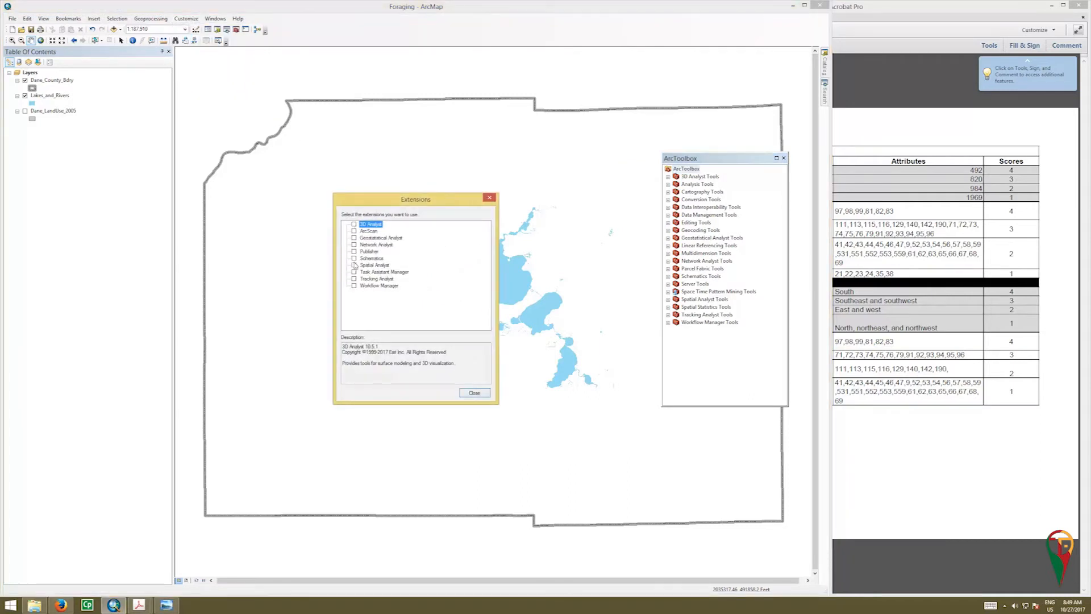
click(354, 224)
click(476, 393)
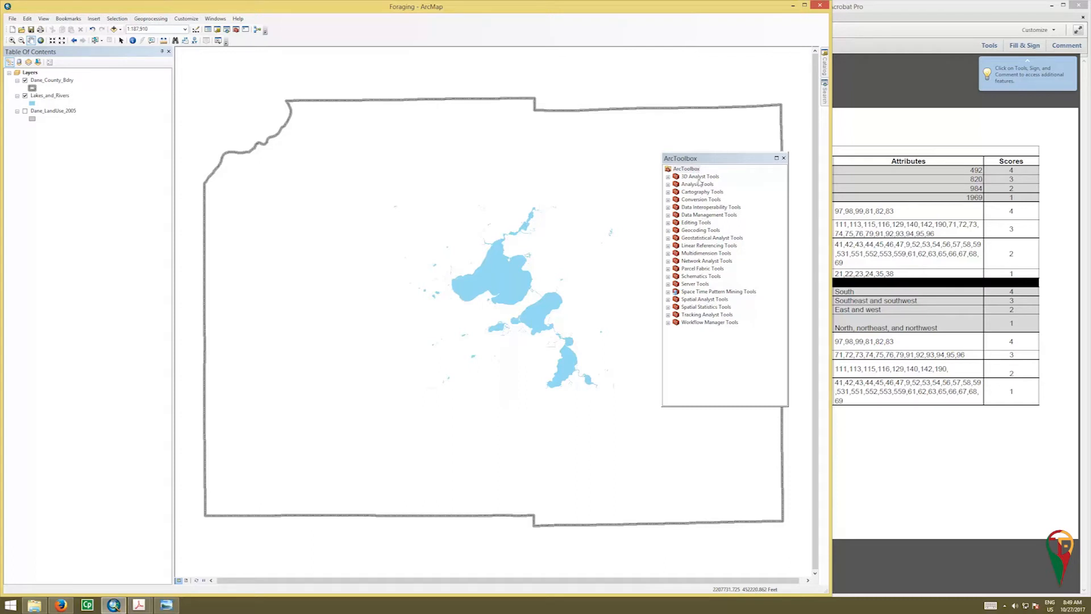
Step: Start the Multiple Ring Buffer tool from the Proximity analysis tools with Lakes_and_Rivers as the input features
click(668, 185)
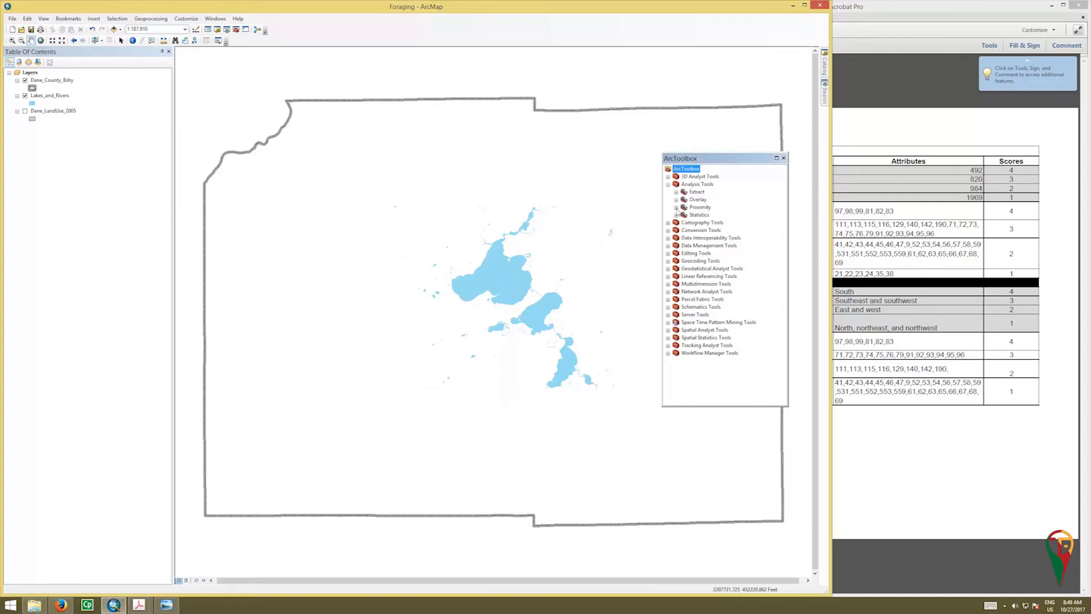
click(676, 207)
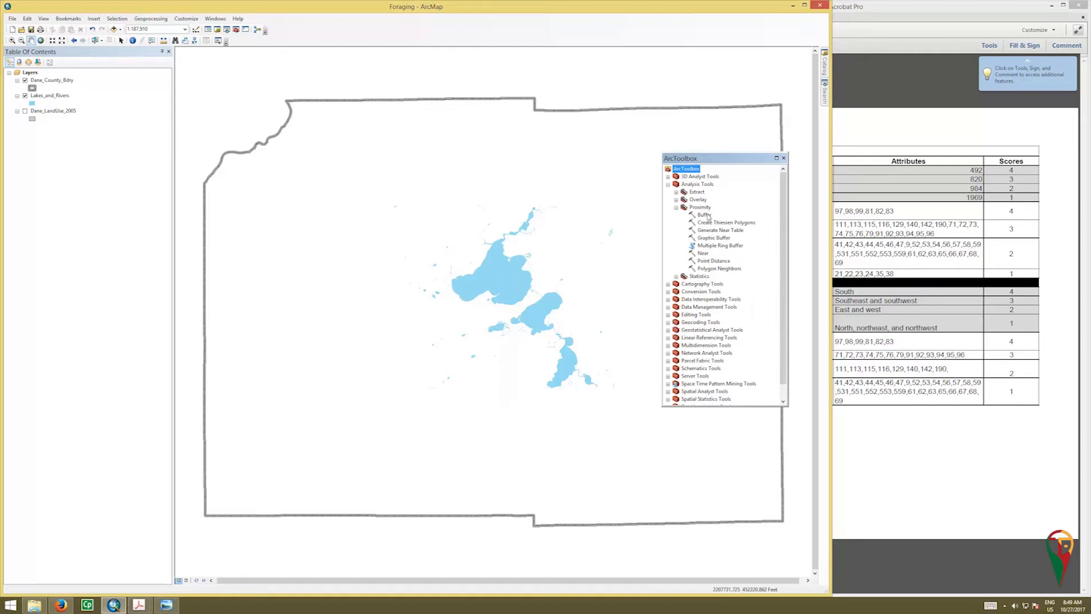
click(722, 248)
double_click(722, 248)
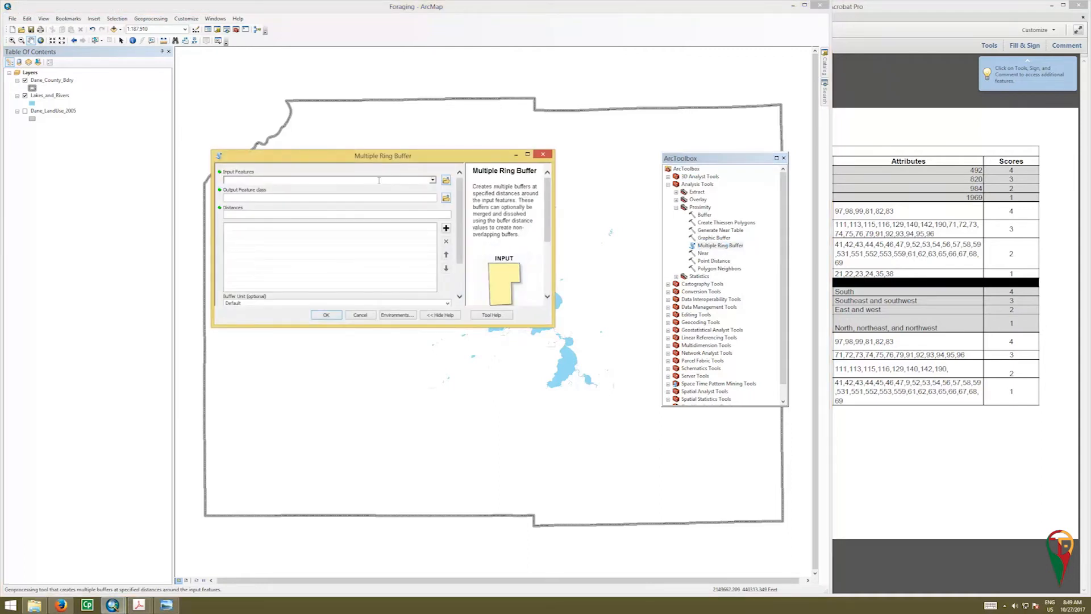
click(432, 180)
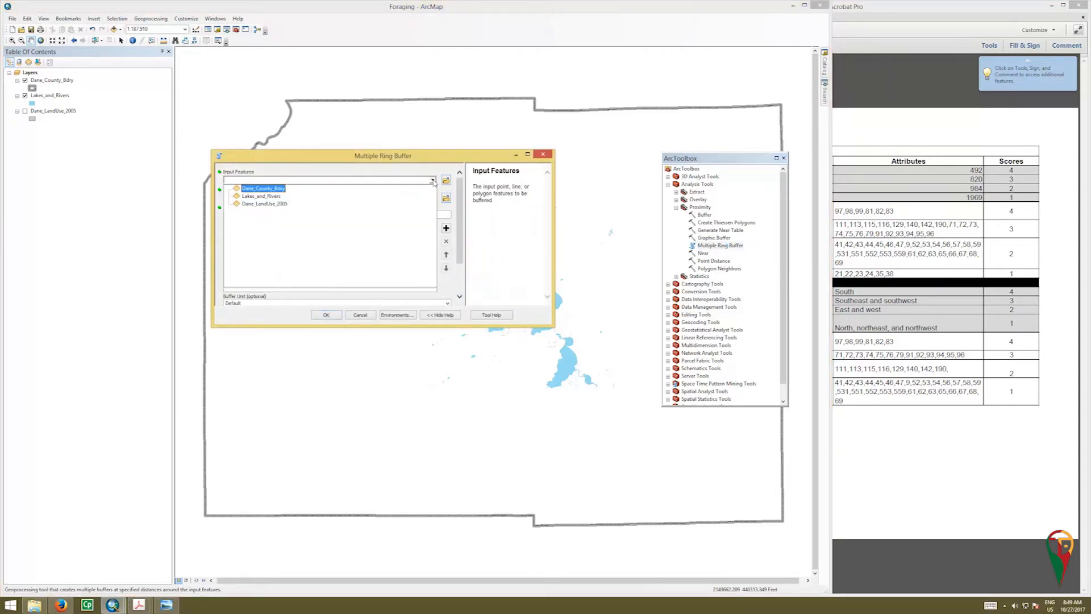
click(265, 196)
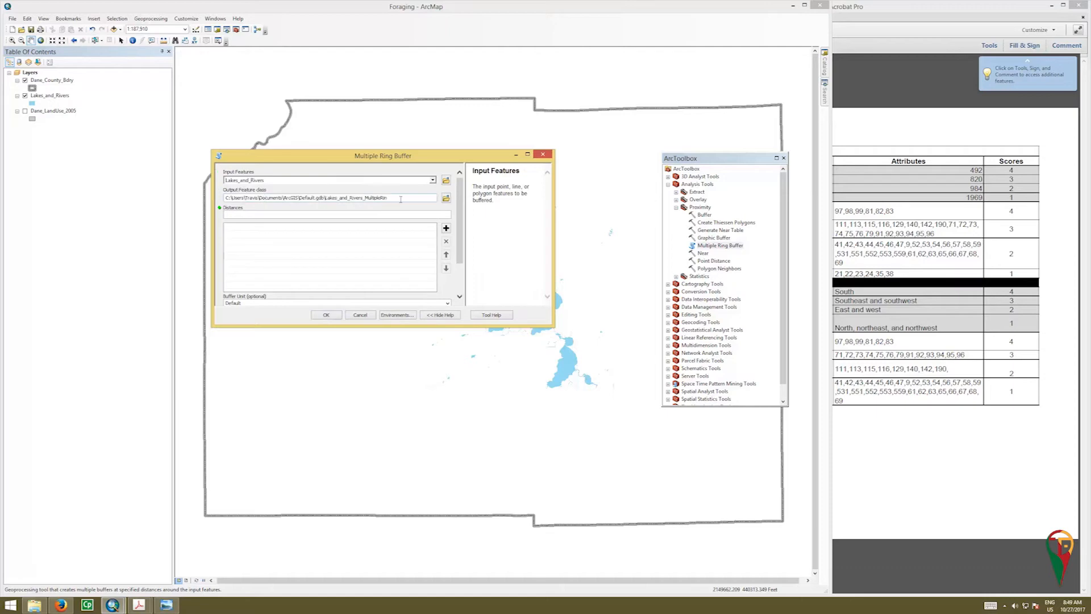
Step: Set the buffer output to a feature class named Lakes_and_rivers_Mbuffer in the Processed_Data\Maps folder
click(446, 198)
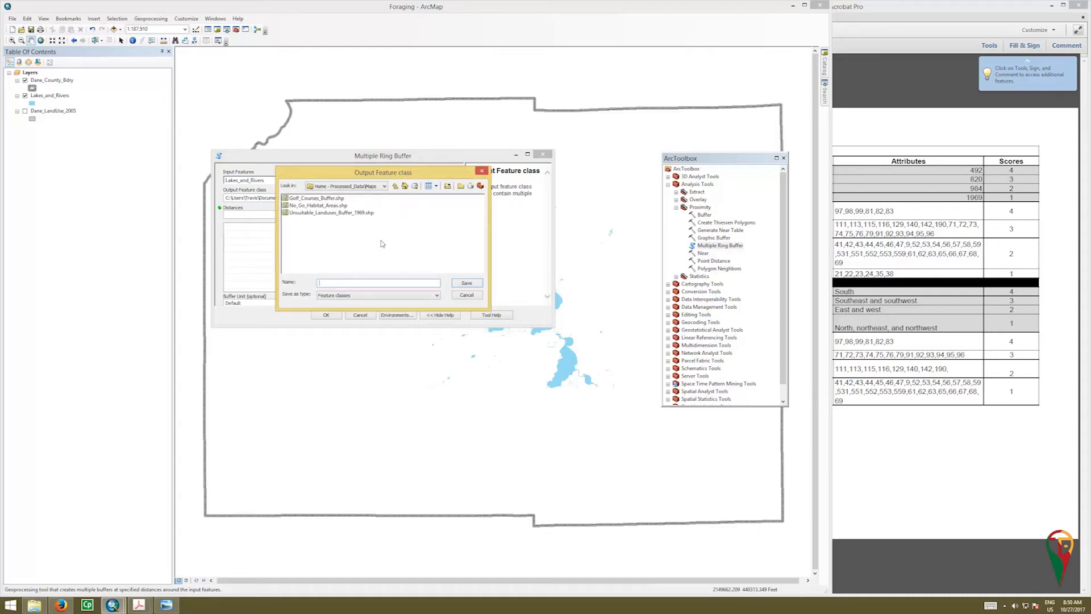
text(Lakes_and_rivers)
click(473, 281)
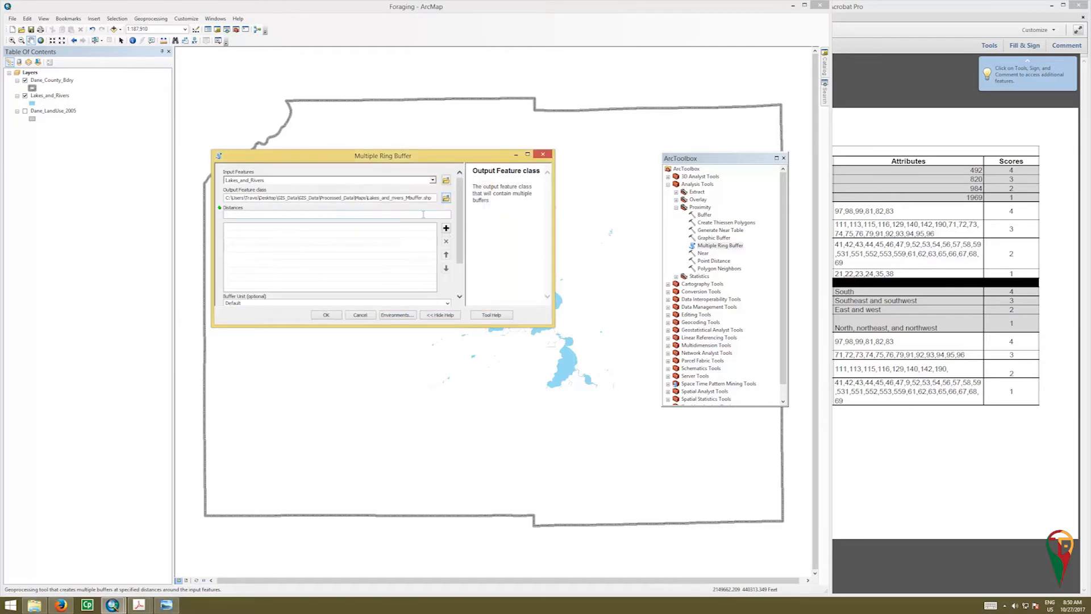
Step: Add the rivers and lakes thresholds from the suitability spreadsheet as buffer distances: 492, 820, 984 and 1969
click(426, 214)
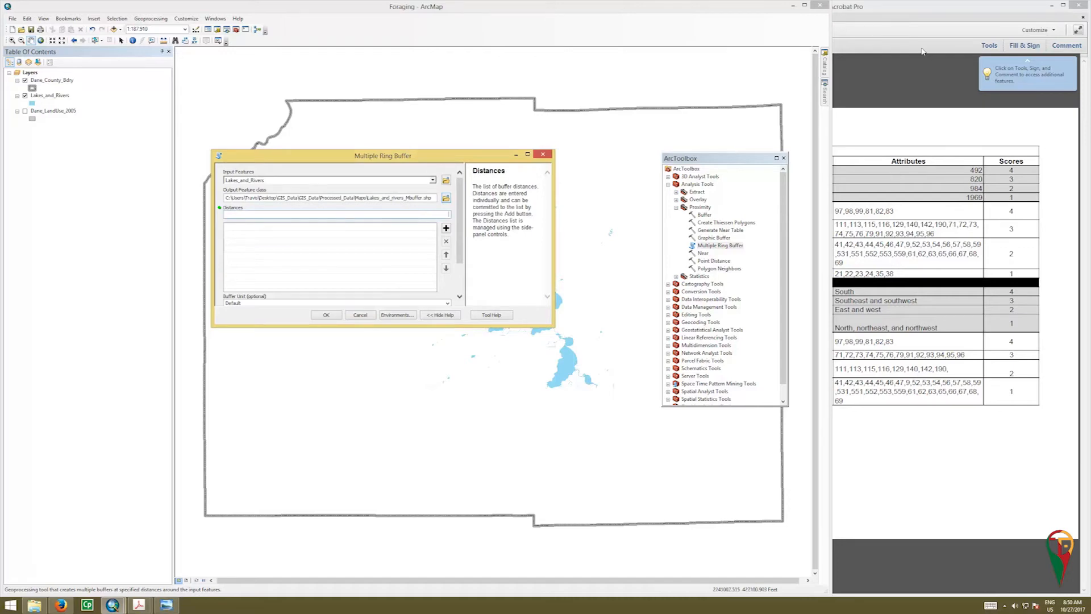
click(923, 13)
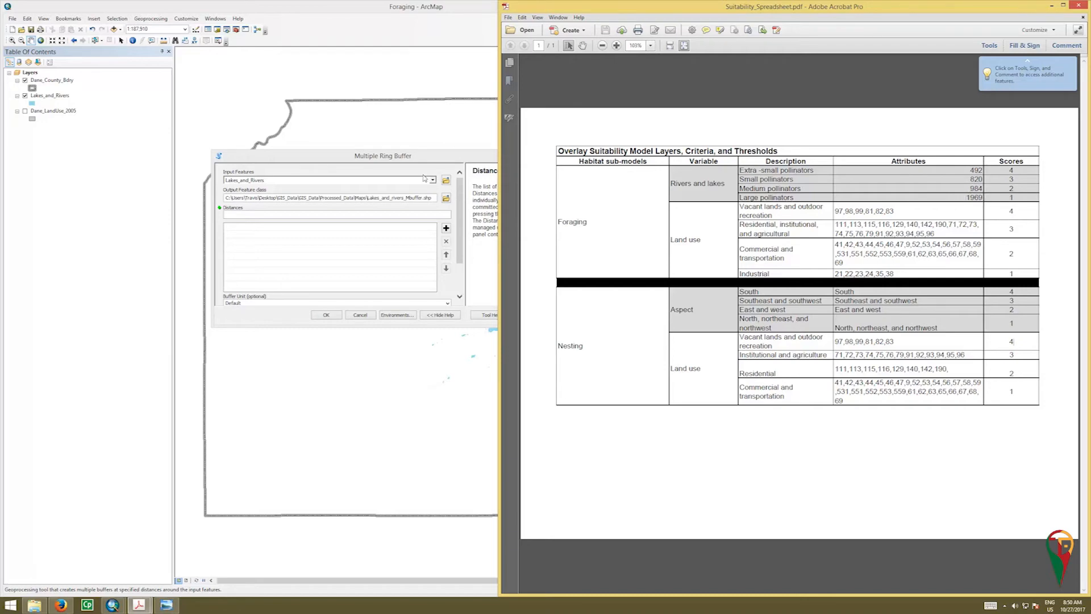
click(428, 157)
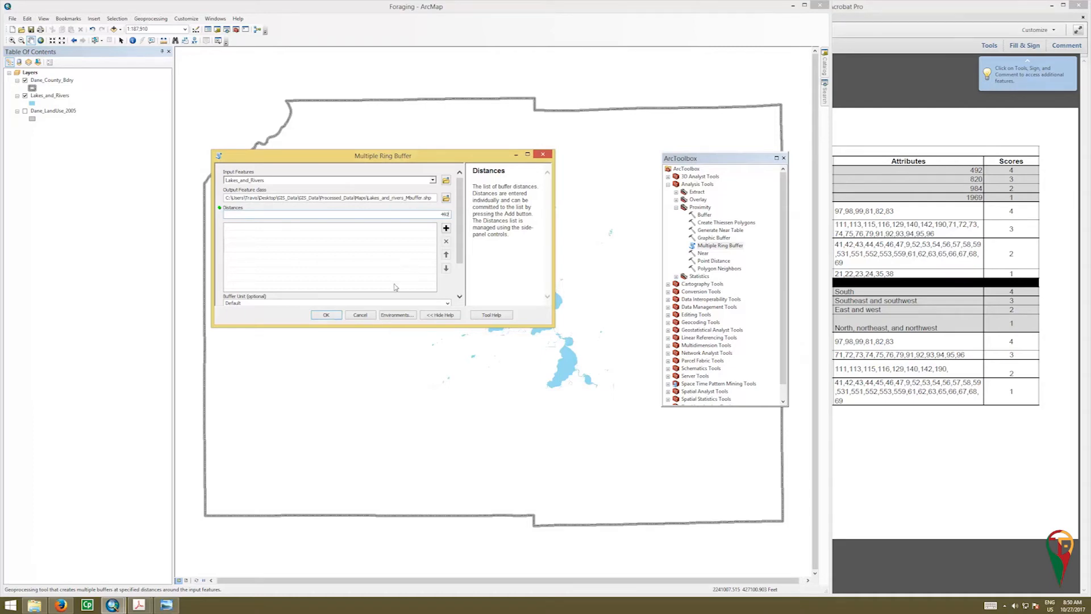
click(448, 229)
click(446, 227)
text(984)
click(446, 228)
text(1969)
click(446, 228)
Step: Set the buffer unit to Feet and name the distance field MBuffDist
drag(461, 326, 454, 462)
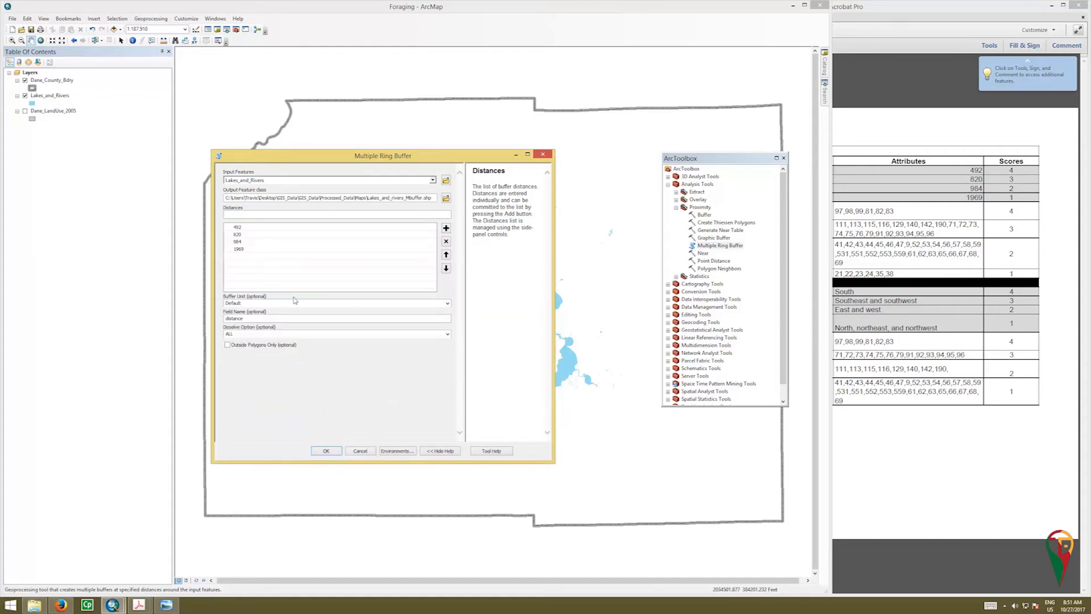
click(447, 305)
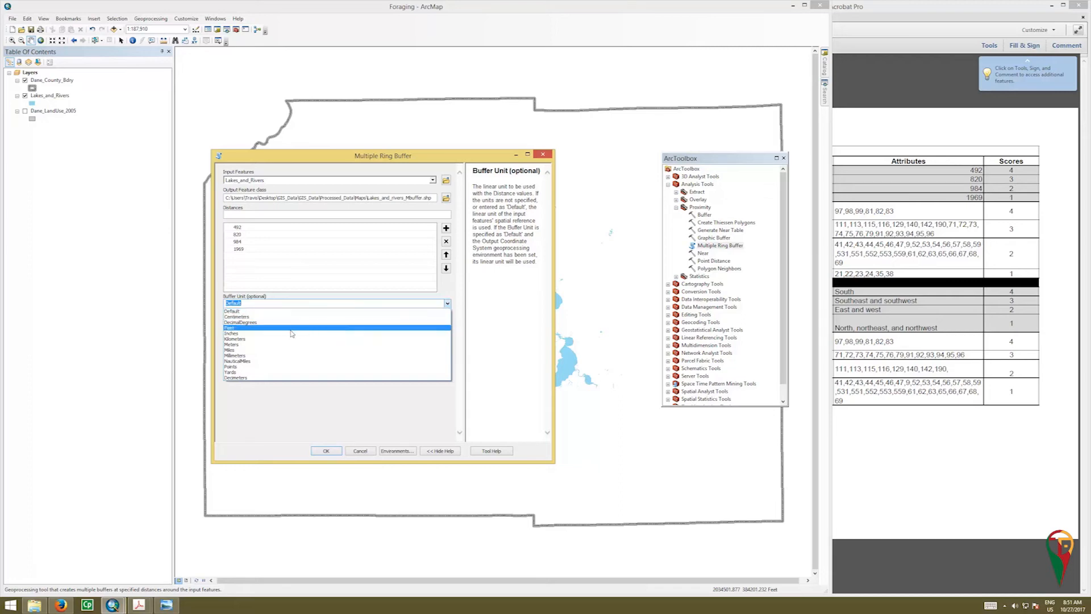
click(232, 329)
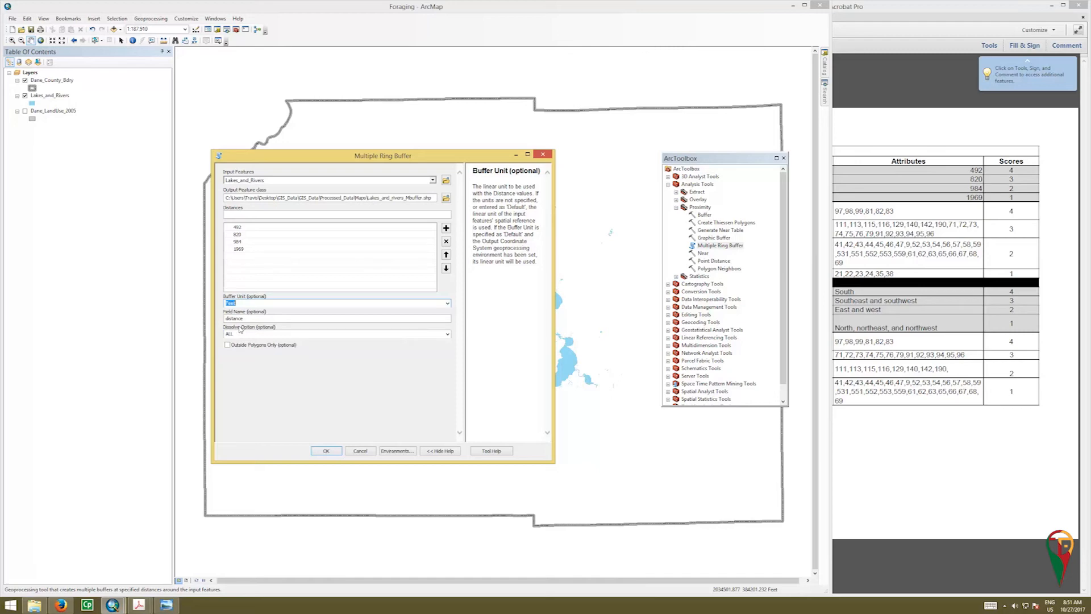
double_click(266, 318)
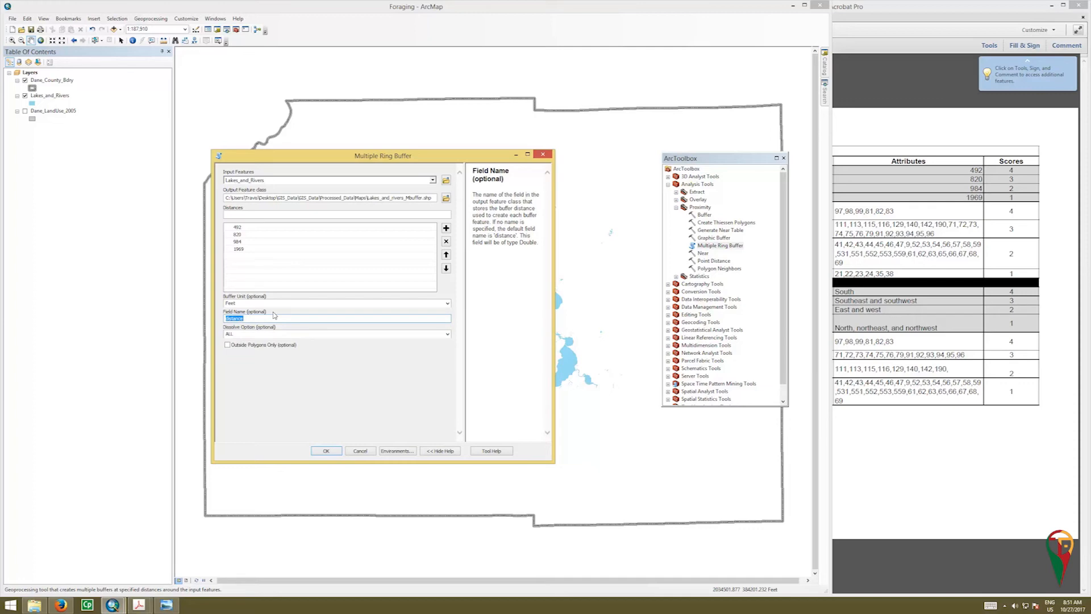
text(MBuffDist)
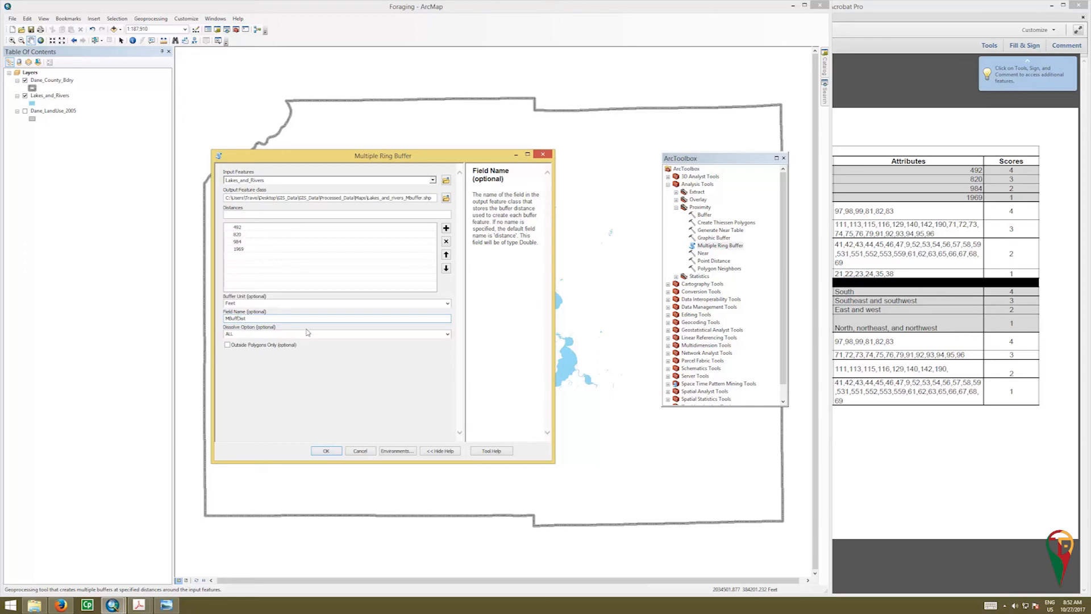
Step: Keep the dissolve option at ALL, limit the buffers to outside polygons only, and run the Multiple Ring Buffer
click(309, 333)
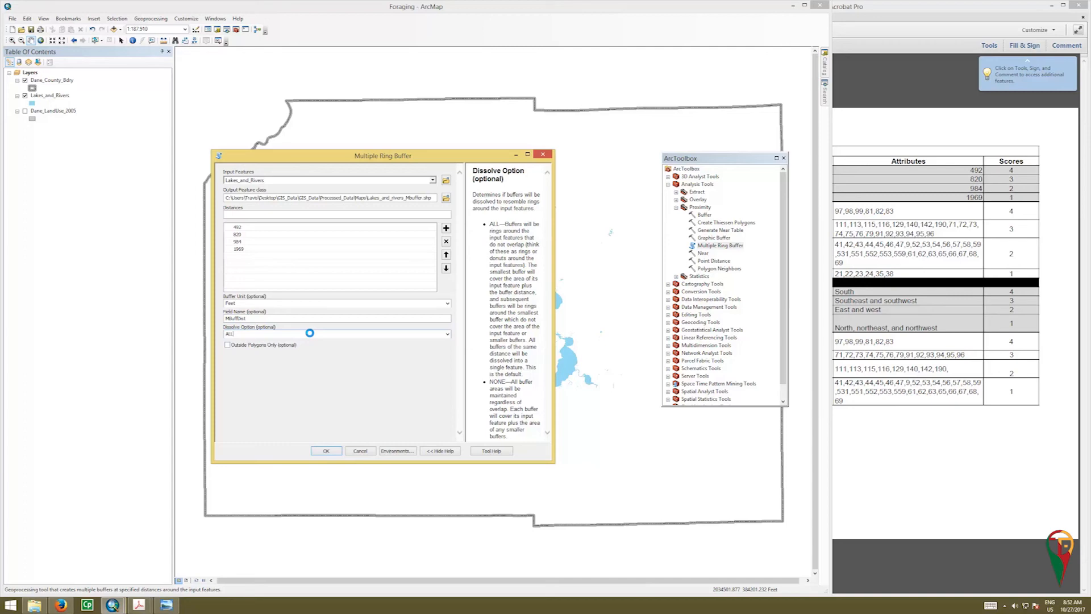
click(280, 362)
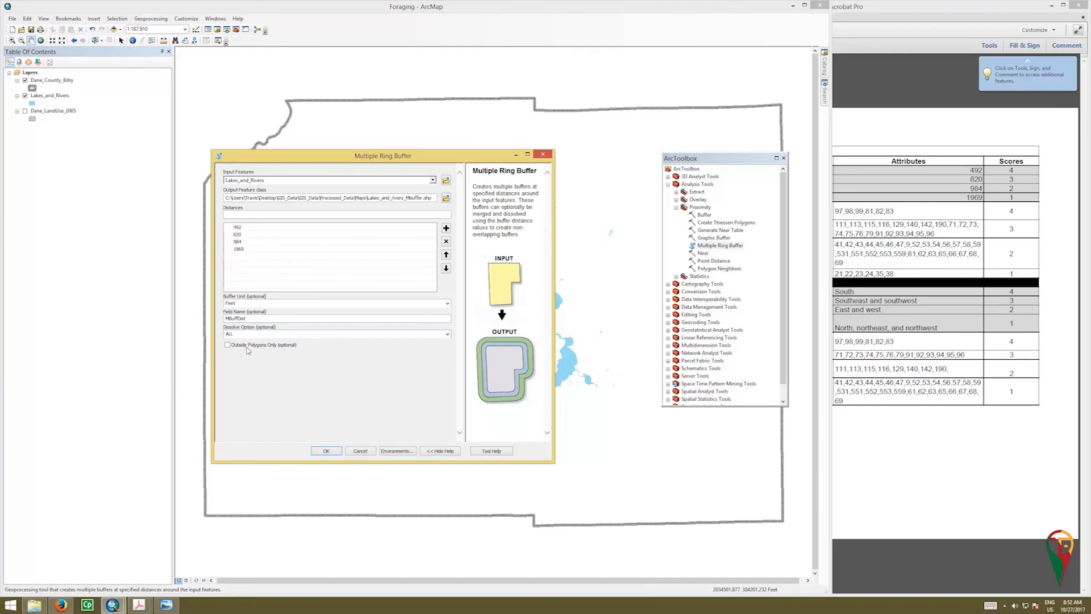
click(247, 348)
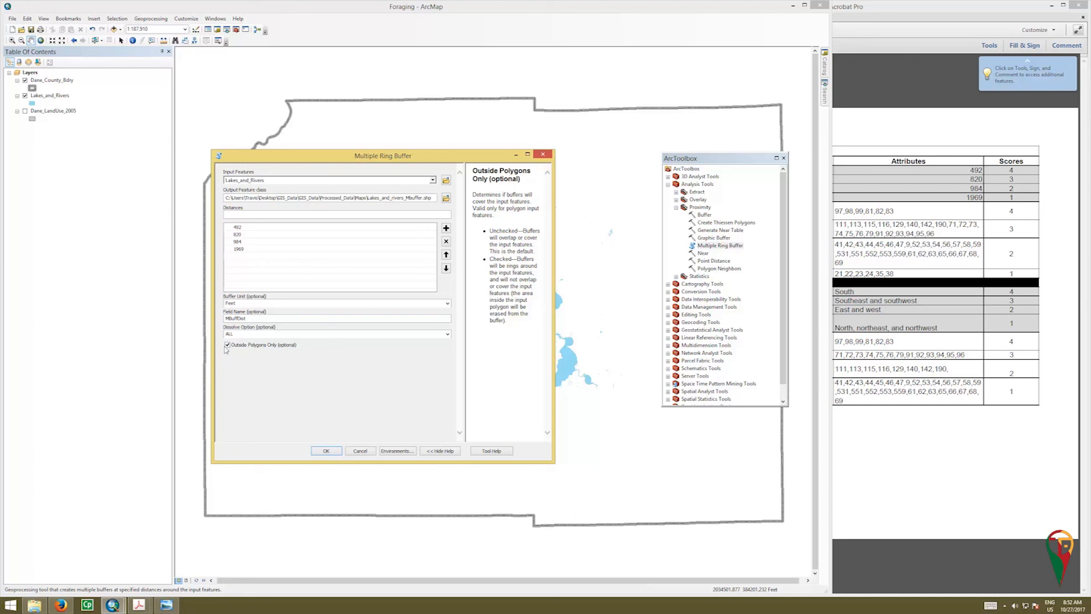
click(326, 450)
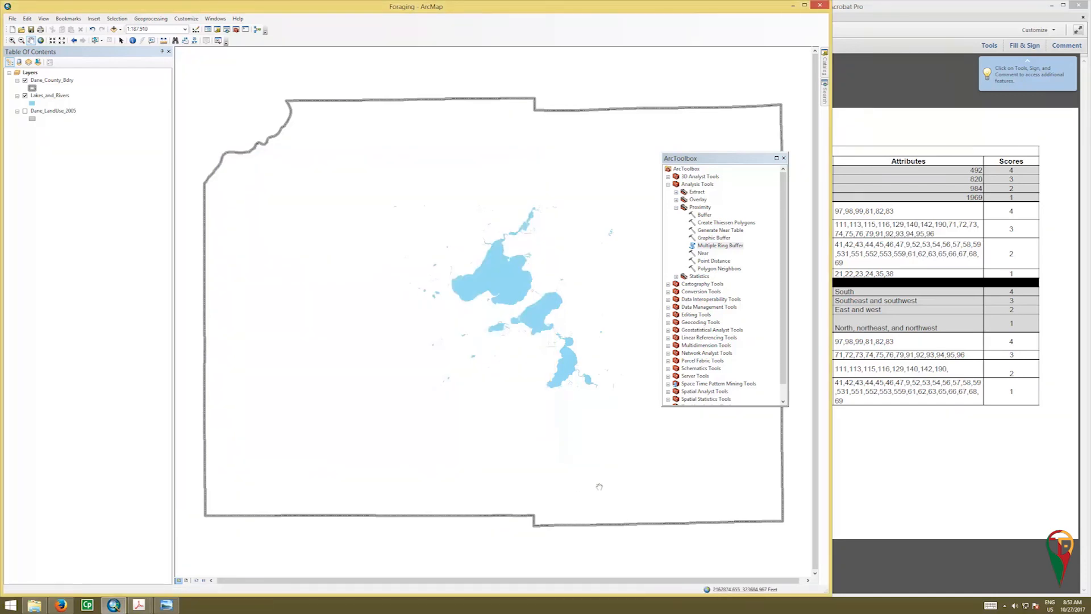